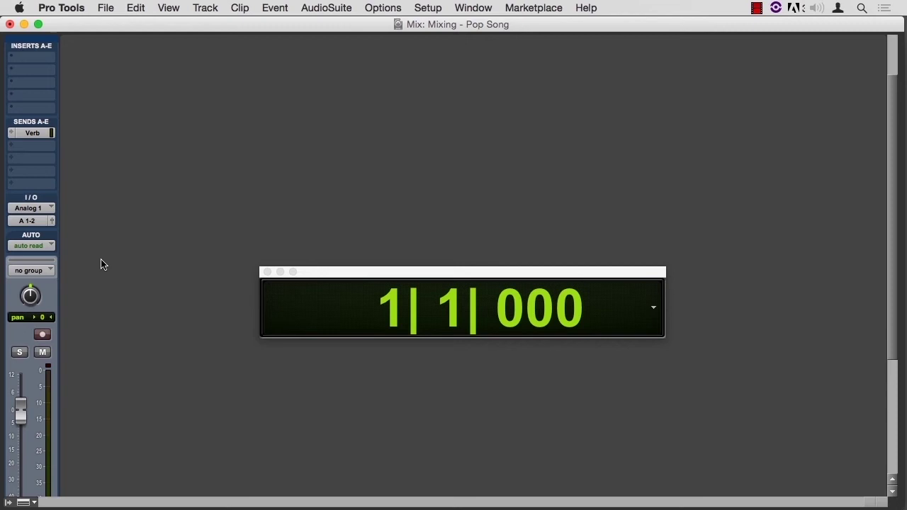
- Put Audio 1 in Write mode and record its volume dropping to about -25 dB during playback
click(38, 247)
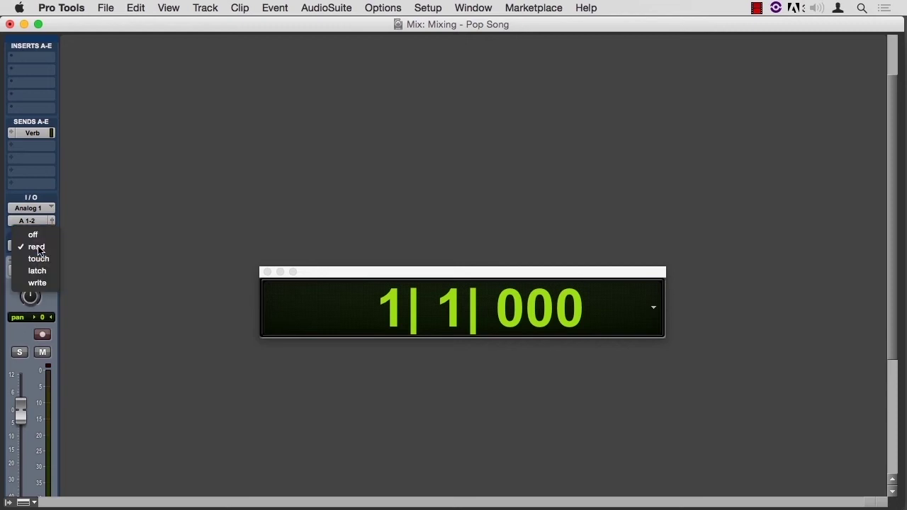
click(37, 283)
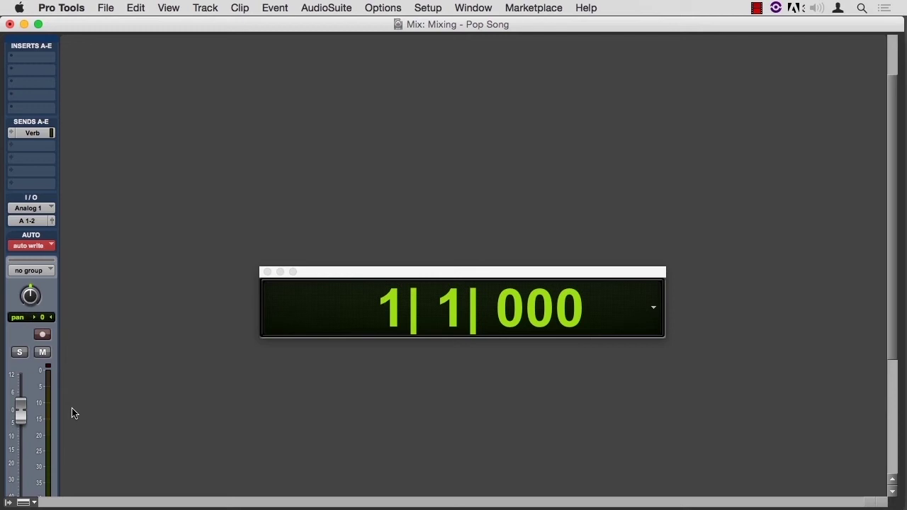
key(space)
mouse_move(21, 414)
mouse_down()
mouse_move(20, 477)
mouse_move(19, 405)
mouse_move(20, 412)
mouse_up()
key(space)
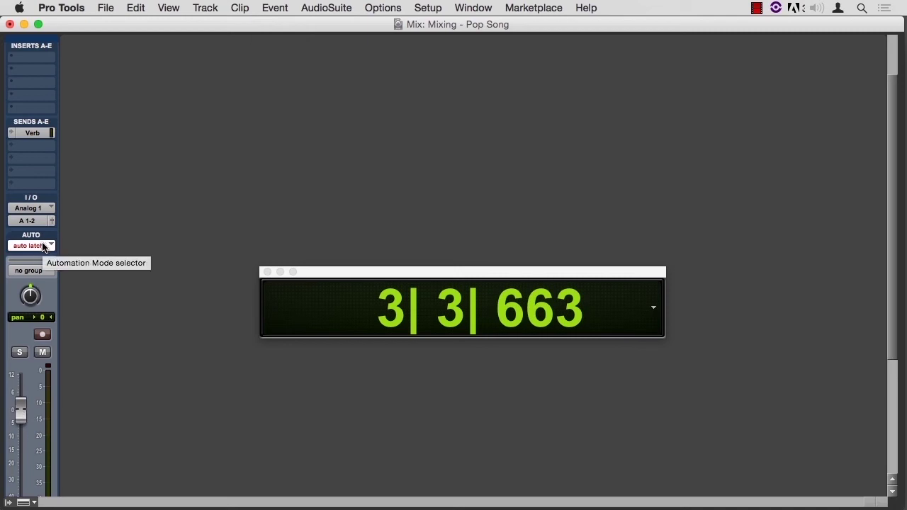
click(426, 8)
click(433, 228)
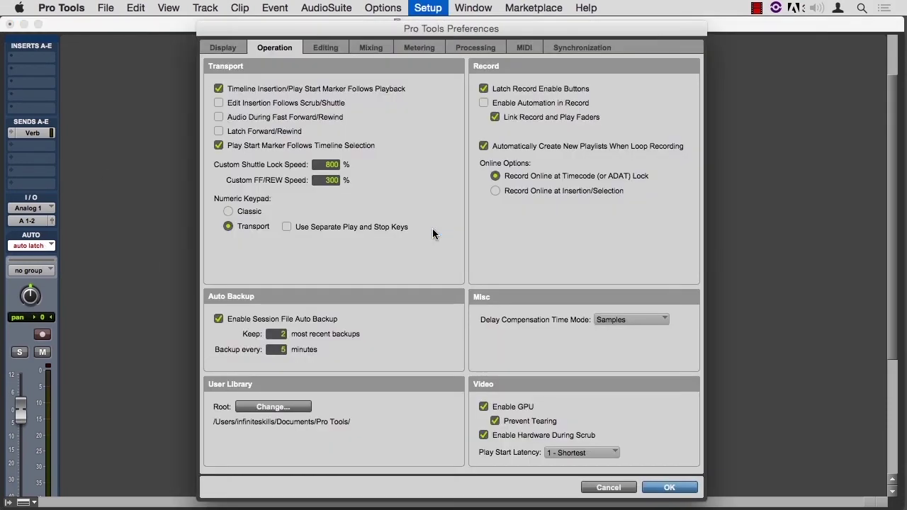
click(371, 48)
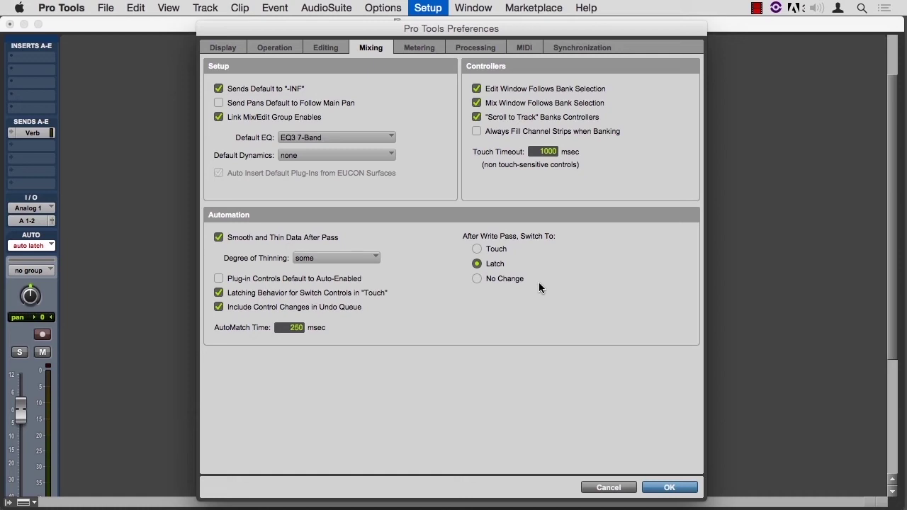
click(622, 488)
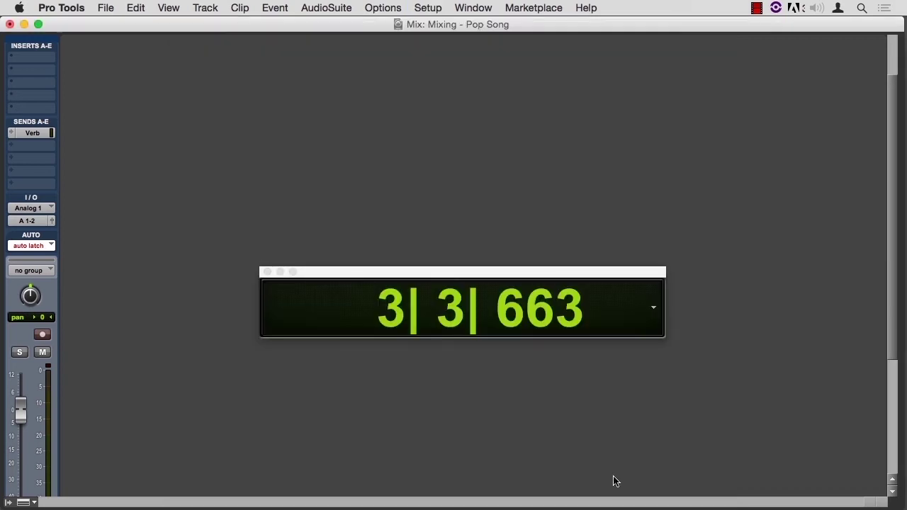
- Return Audio 1 to Read automation mode and switch to the Edit window
click(38, 245)
click(40, 223)
key(super+equal)
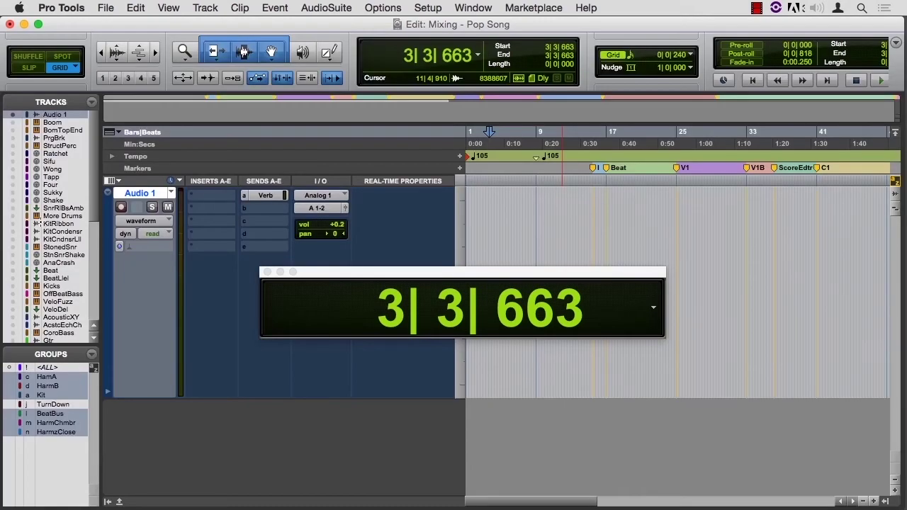
- Show Audio 1's volume automation lane below its waveform and zoom in on the first bars
click(108, 395)
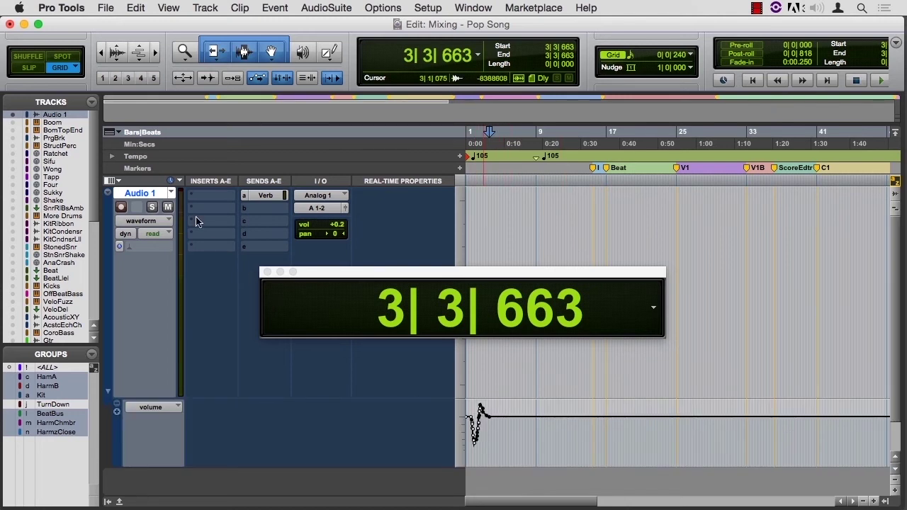
click(156, 221)
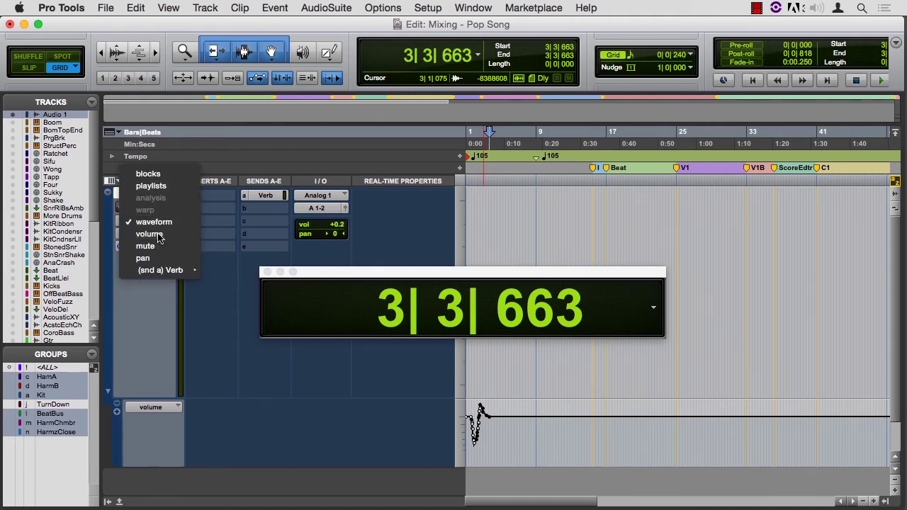
click(158, 234)
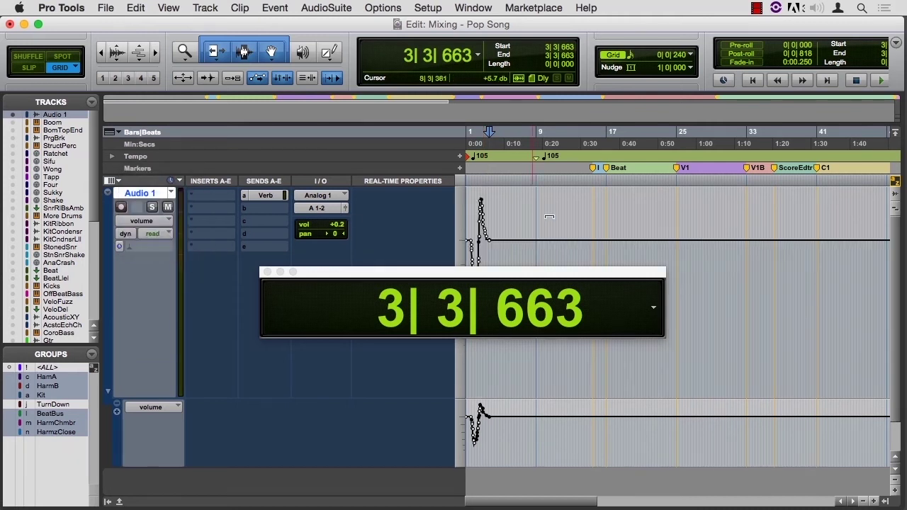
click(148, 224)
click(158, 207)
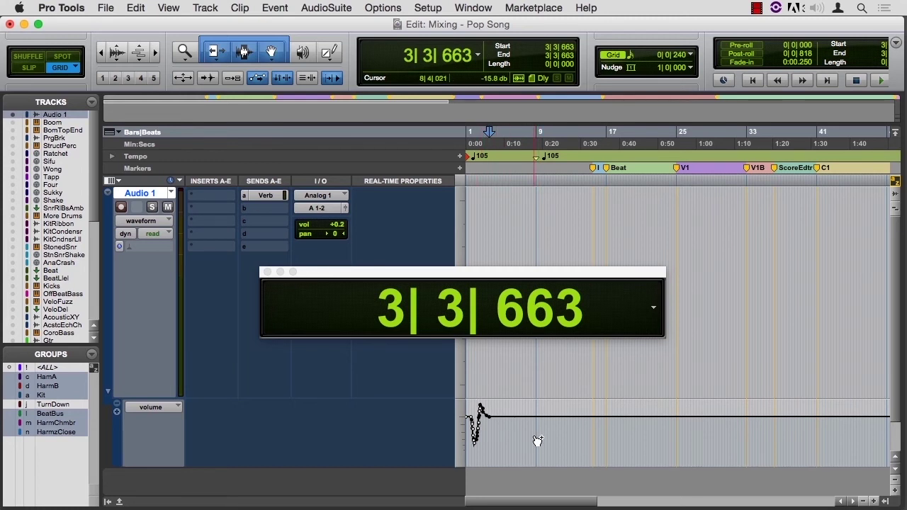
key(super+bracketright)
key(super+bracketright)
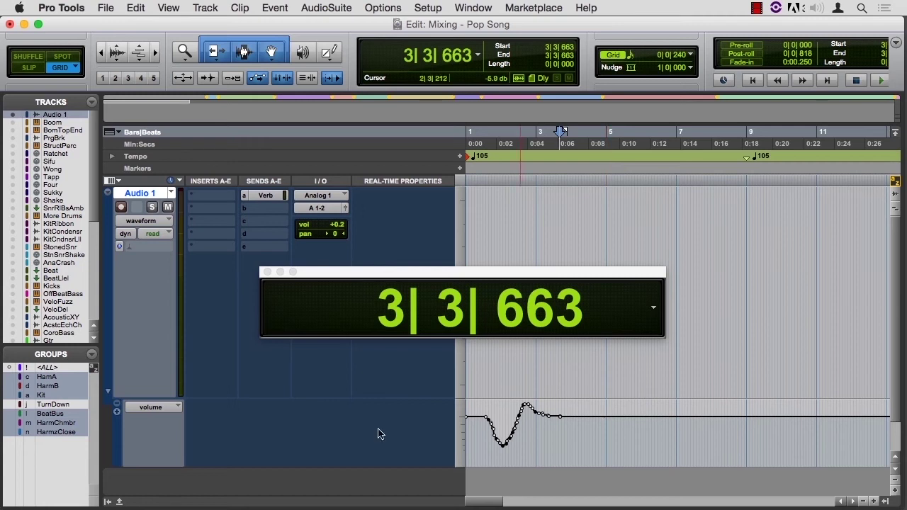
- Add a pan automation lane below Audio 1's volume lane
click(117, 412)
click(150, 437)
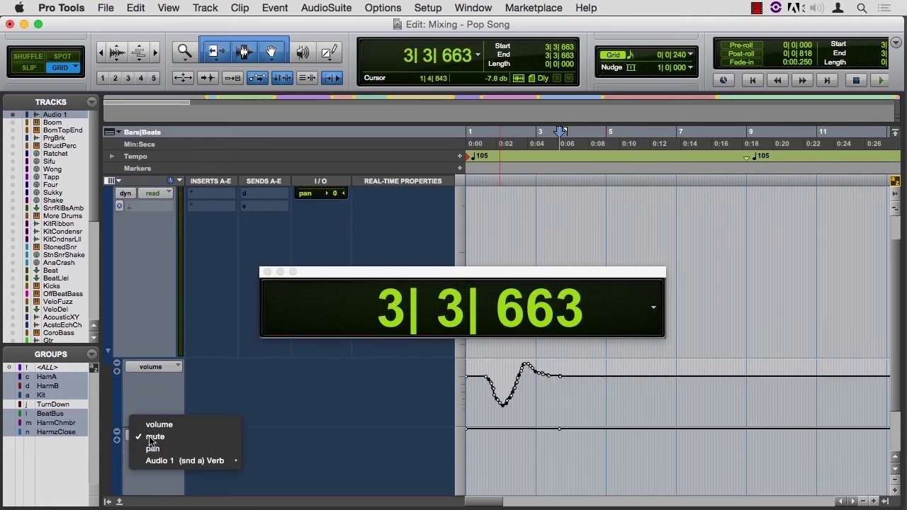
click(150, 448)
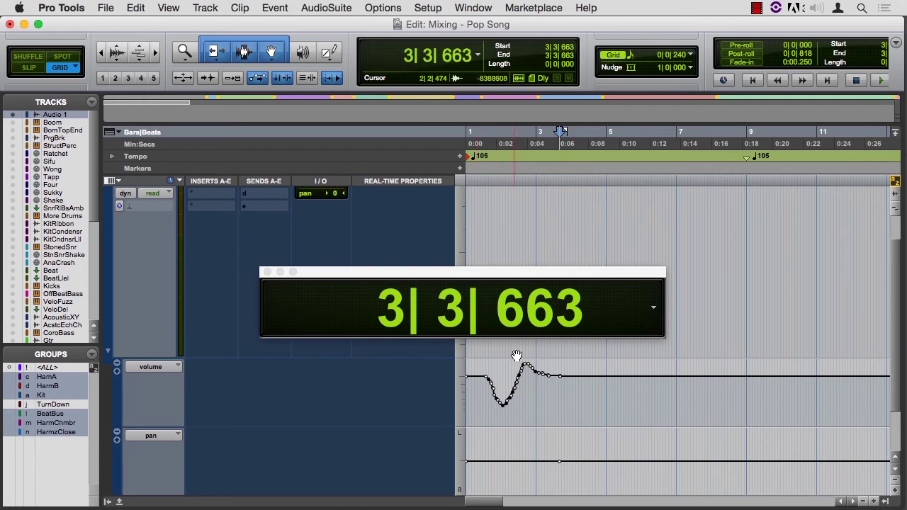
- With the Pencil in Line mode, draw a pan sweep and redraw the volume dip as straight segments
mouse_move(331, 48)
mouse_down()
mouse_move(369, 58)
mouse_move(369, 83)
mouse_up()
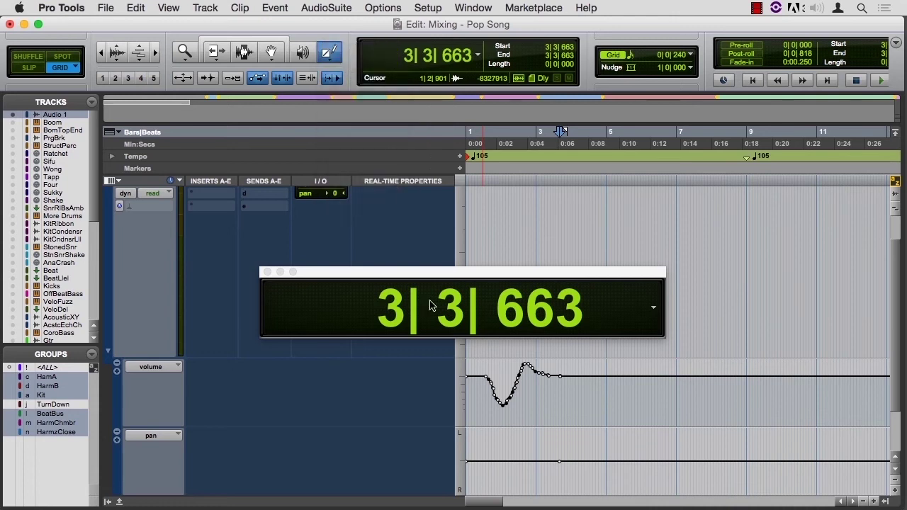
mouse_move(467, 462)
mouse_down()
mouse_move(532, 429)
mouse_move(552, 445)
mouse_move(548, 489)
mouse_up()
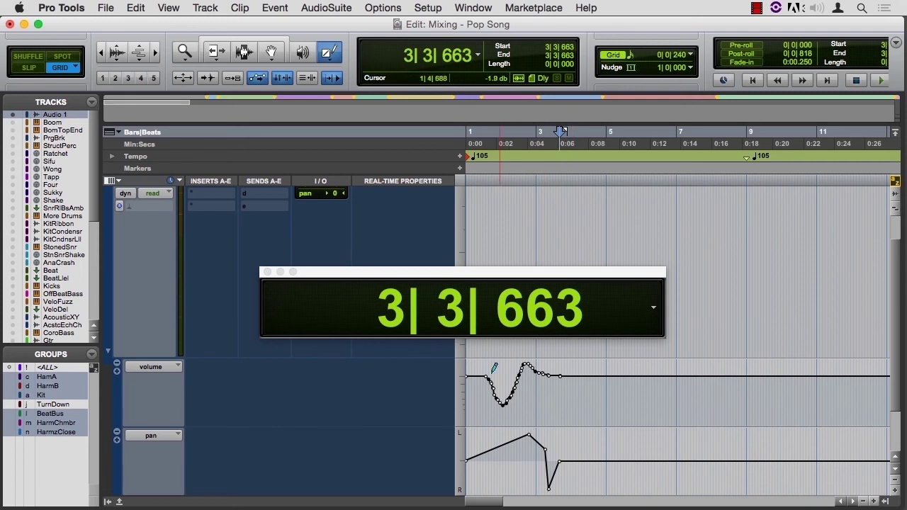
mouse_move(507, 401)
mouse_down()
mouse_move(488, 376)
mouse_move(508, 404)
mouse_move(519, 366)
mouse_move(527, 360)
mouse_move(545, 379)
mouse_up()
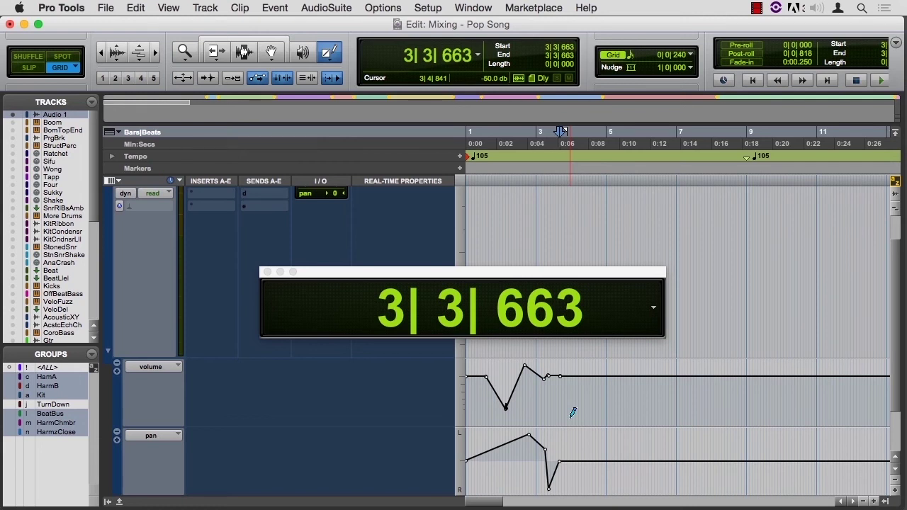
- Switch to the Smart Tool and undo the redrawn volume dip
click(135, 8)
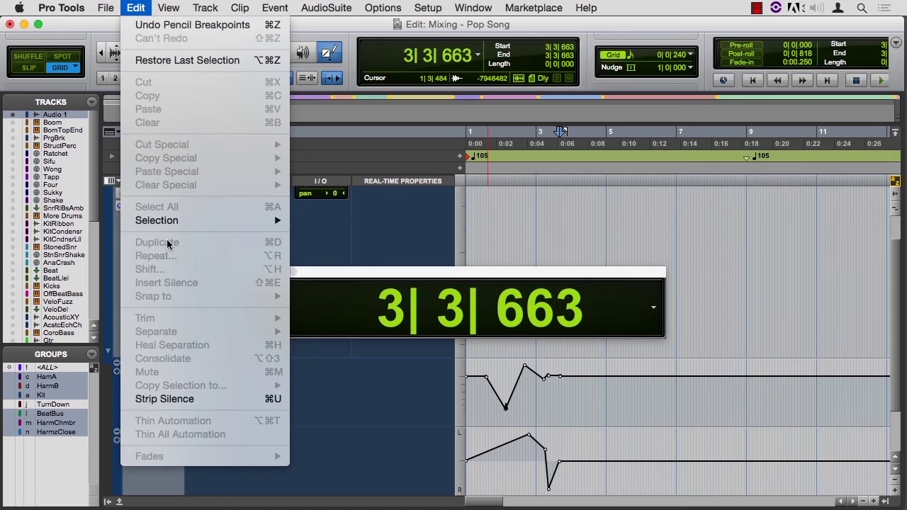
click(546, 387)
click(557, 387)
click(252, 41)
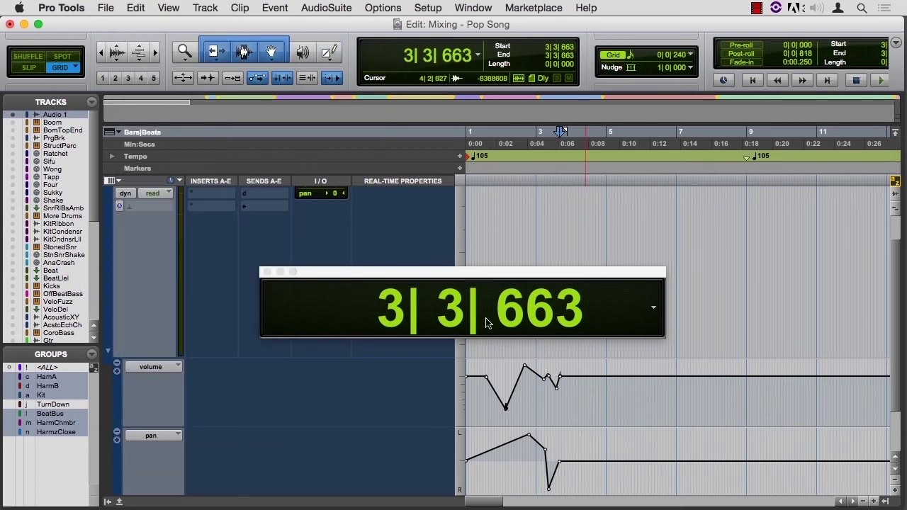
key(super+z)
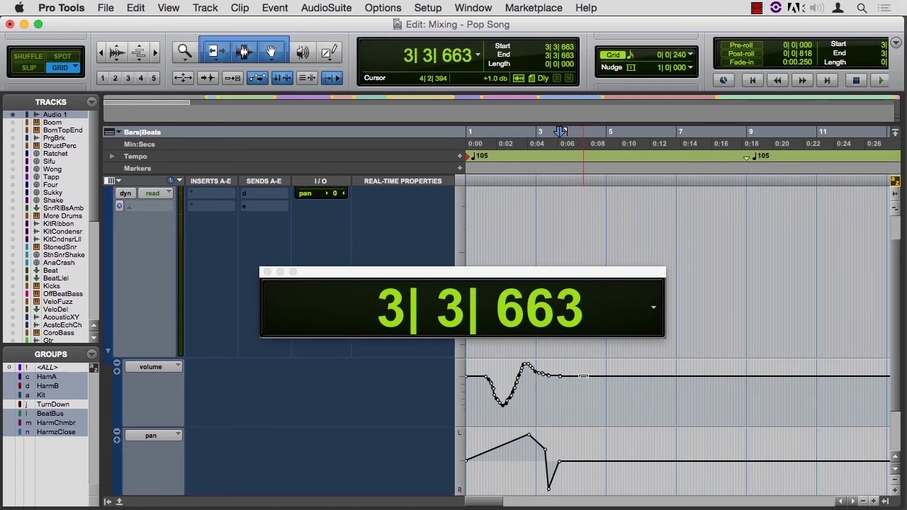
- Select the volume automation back to the session start and apply Thin Automation
drag(587, 382, 465, 381)
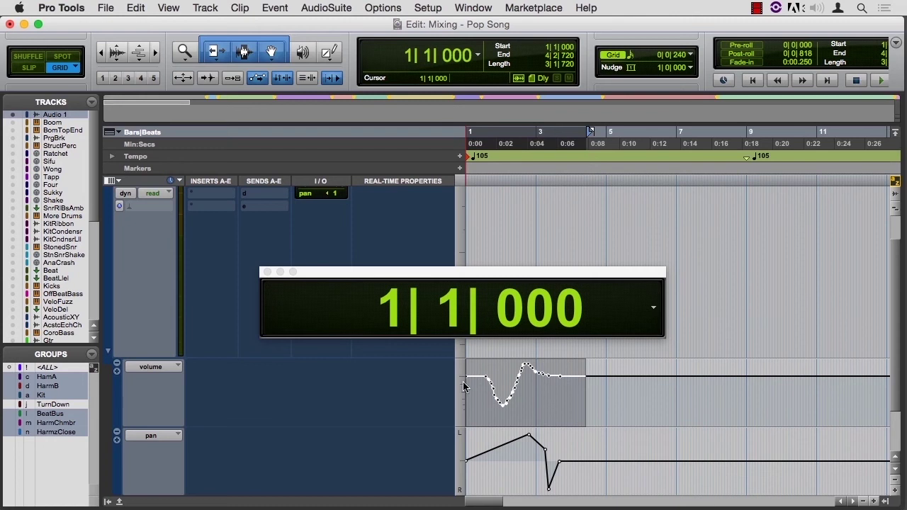
click(136, 7)
click(209, 421)
- Write a rightward pan sweep on Audio 1 from the session start, then switch to the Mix window
click(152, 194)
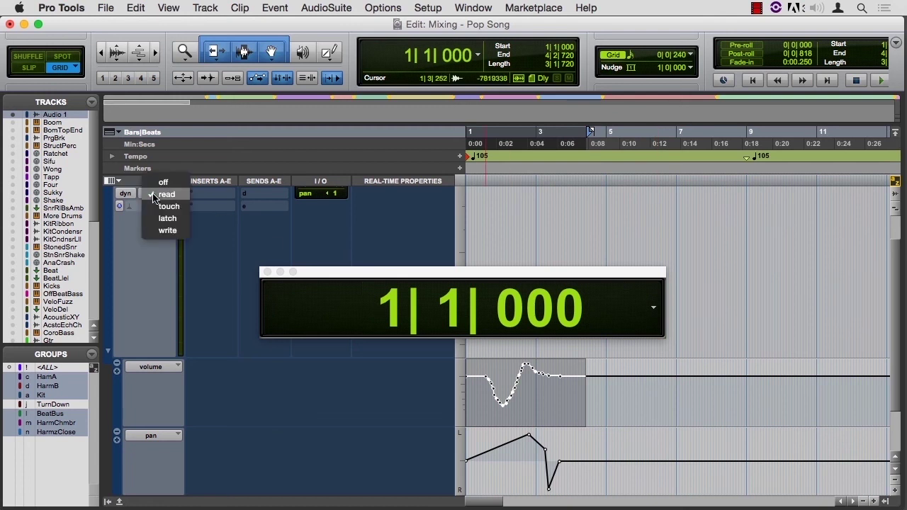
click(161, 232)
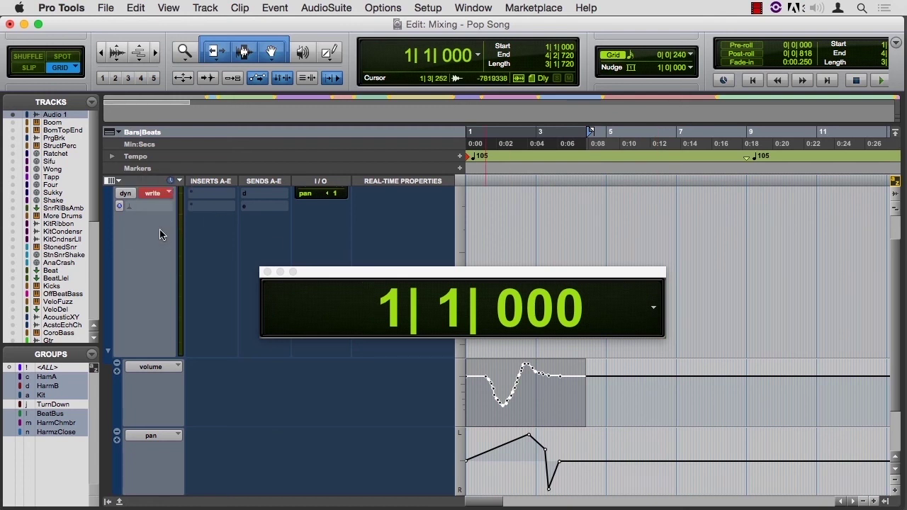
key(Return)
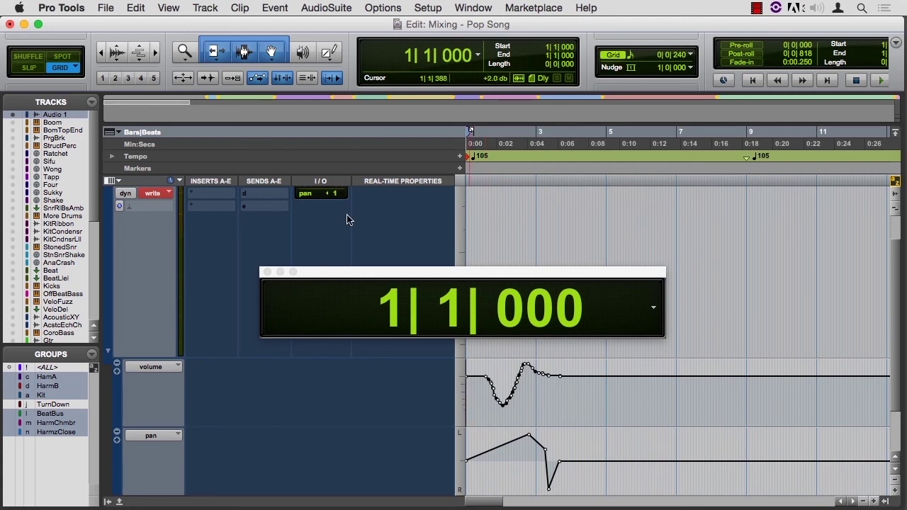
key(space)
mouse_move(321, 196)
mouse_down()
mouse_move(336, 220)
mouse_move(357, 206)
mouse_move(312, 206)
mouse_move(328, 210)
mouse_up()
key(space)
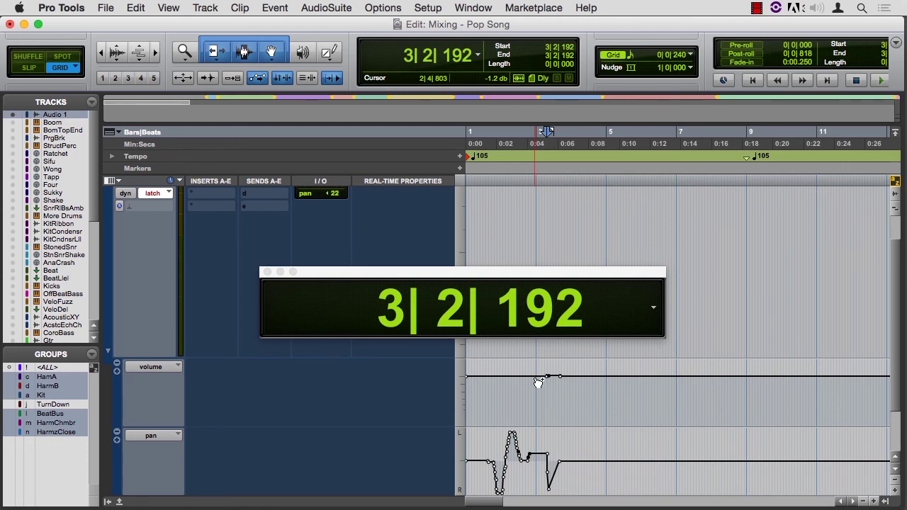
key(super+equal)
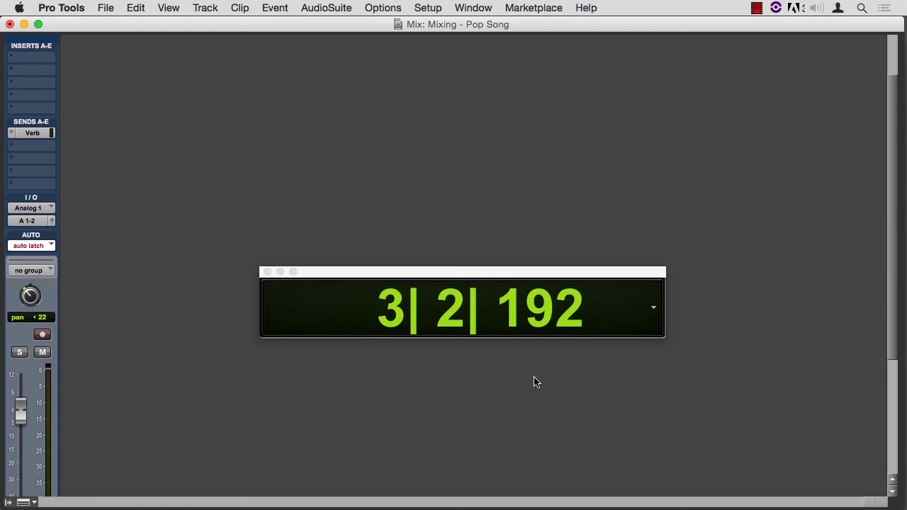
- In the Verb send window, set Write mode and record the send level rising to 0 dB, then falling
click(21, 133)
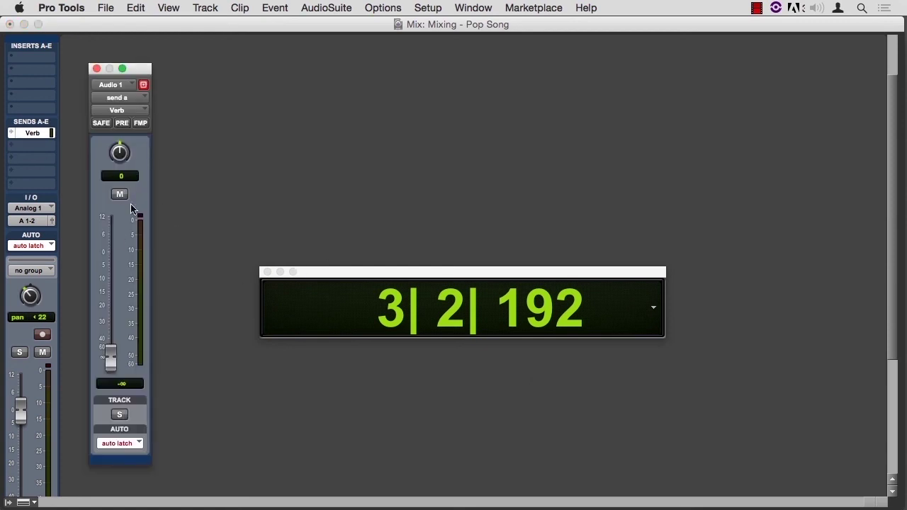
click(125, 444)
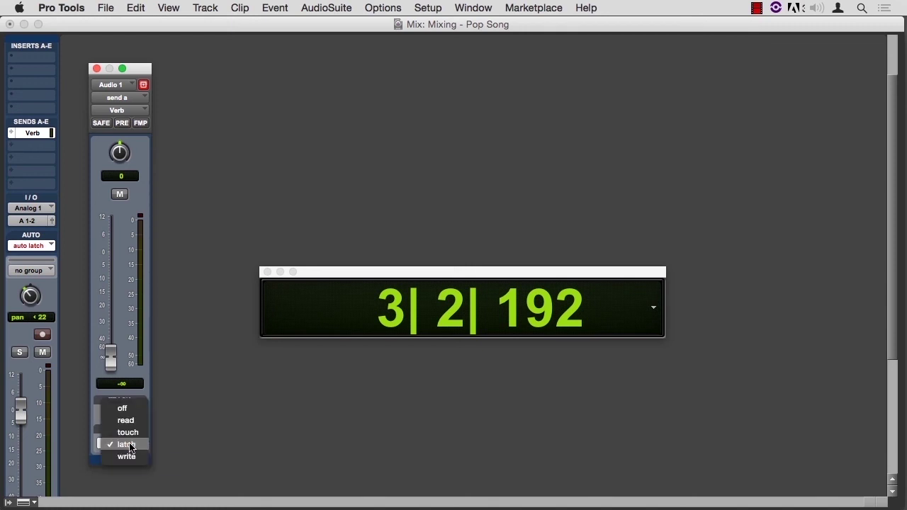
click(132, 457)
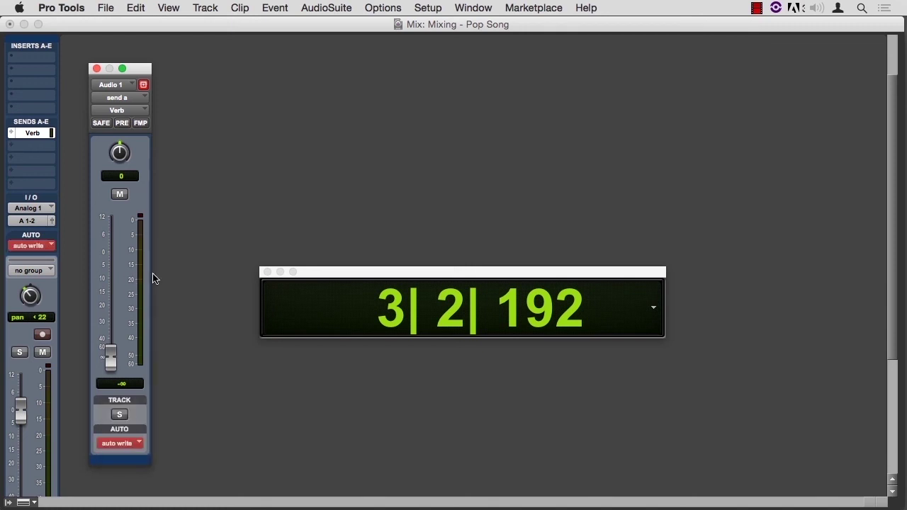
key(Return)
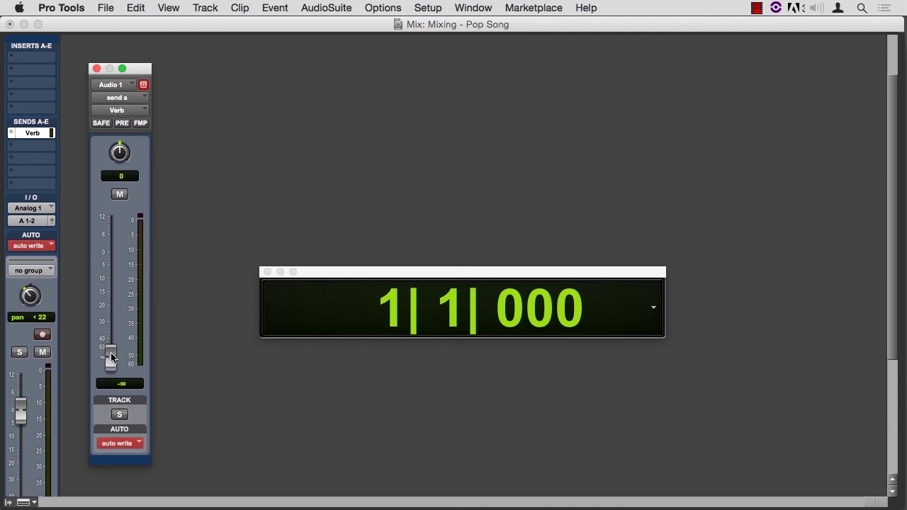
drag(112, 358, 111, 254)
key(space)
key(space)
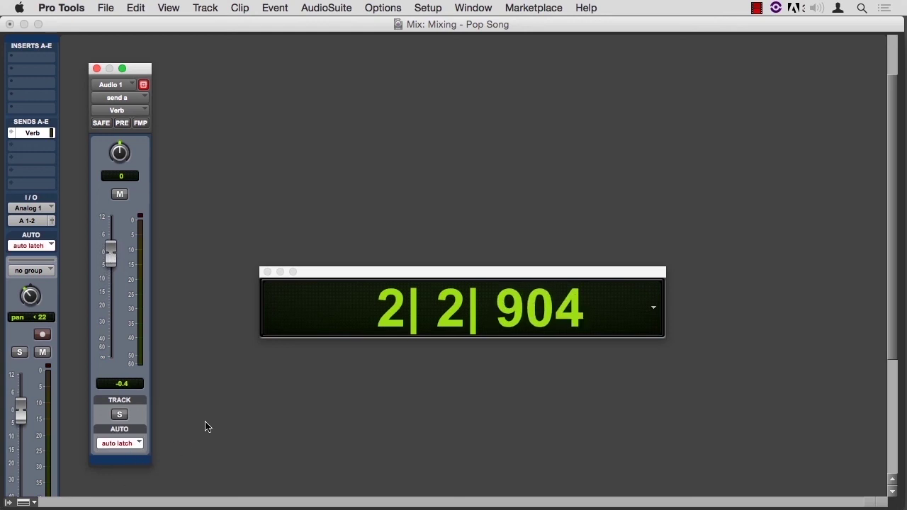
key(space)
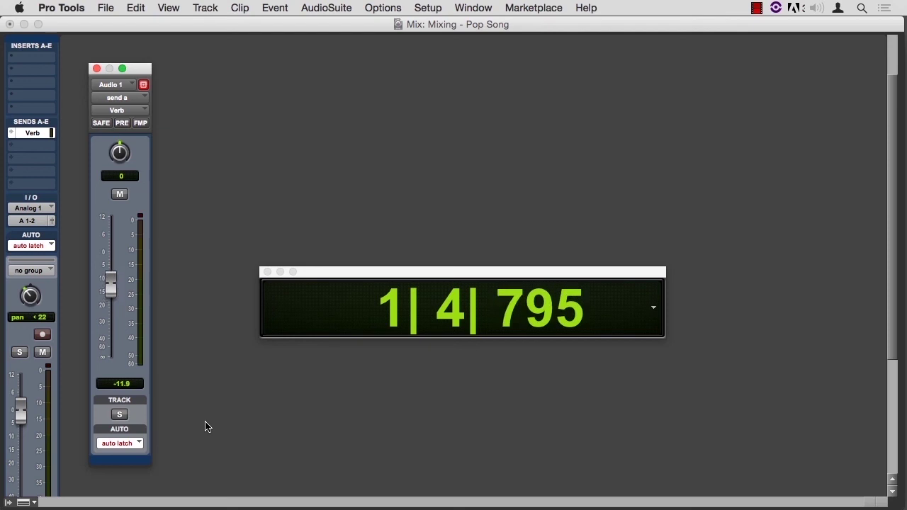
key(space)
- Switch the Verb send to Read and play its automation back from the session start
click(128, 444)
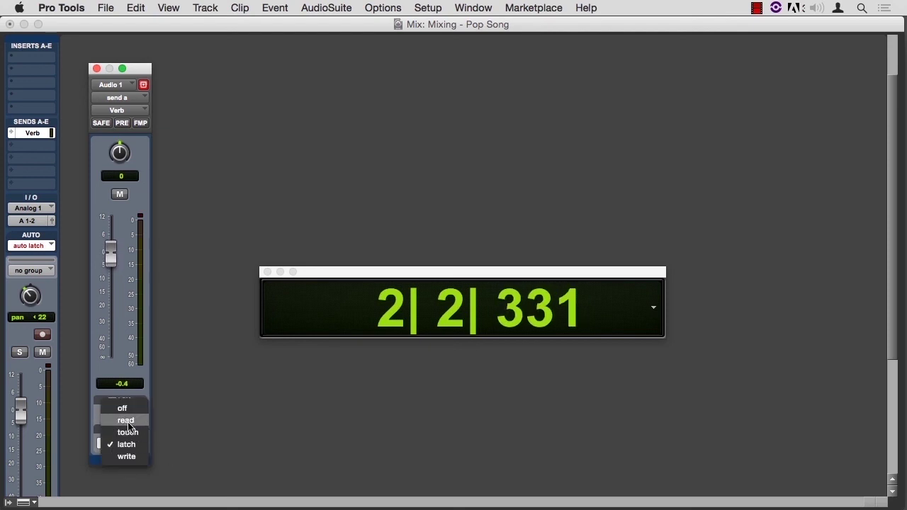
click(127, 421)
key(Return)
key(space)
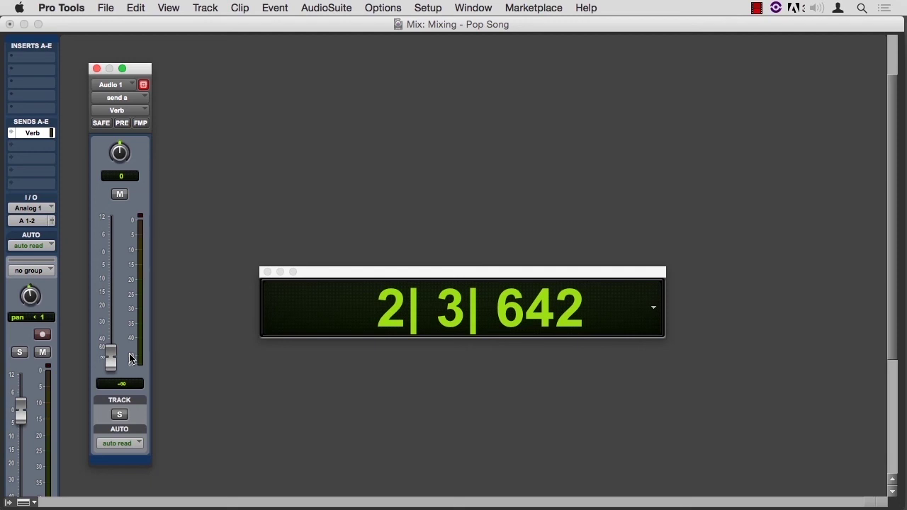
- Show the Operation page of the Pro Tools Preferences from the Setup menu
click(427, 8)
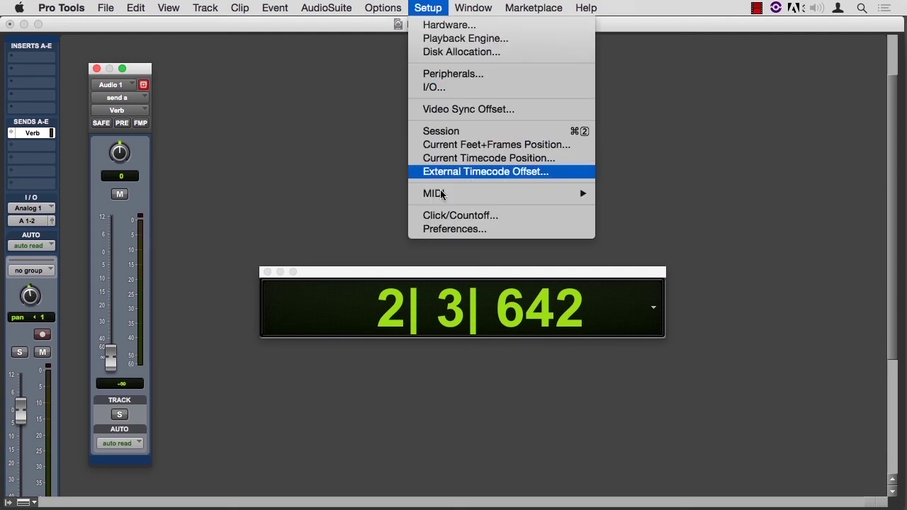
click(448, 229)
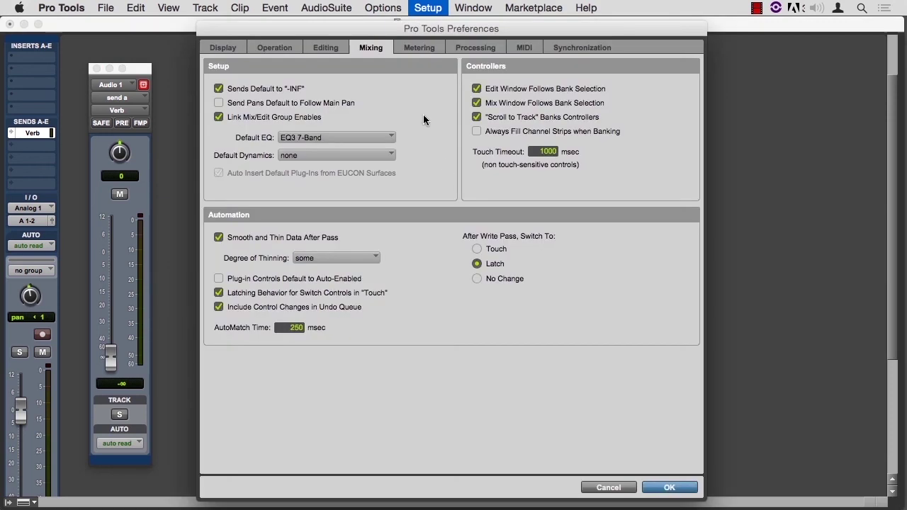
click(278, 45)
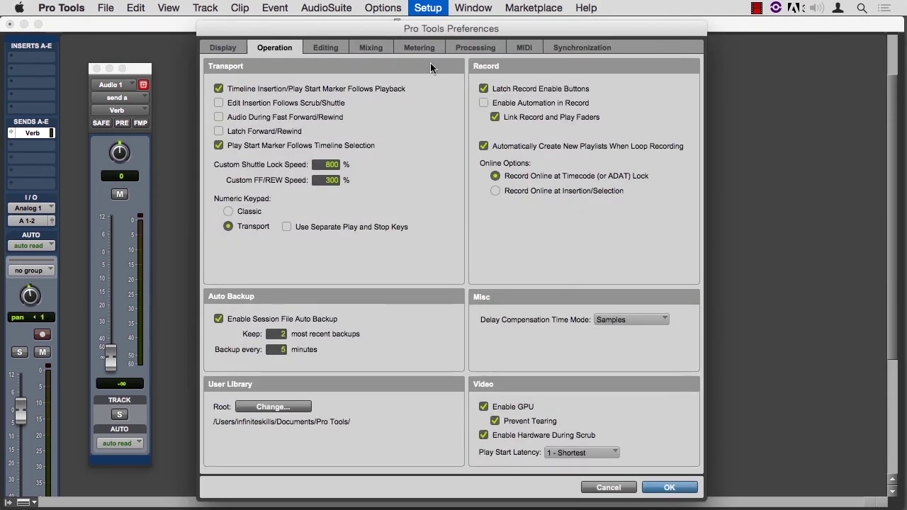